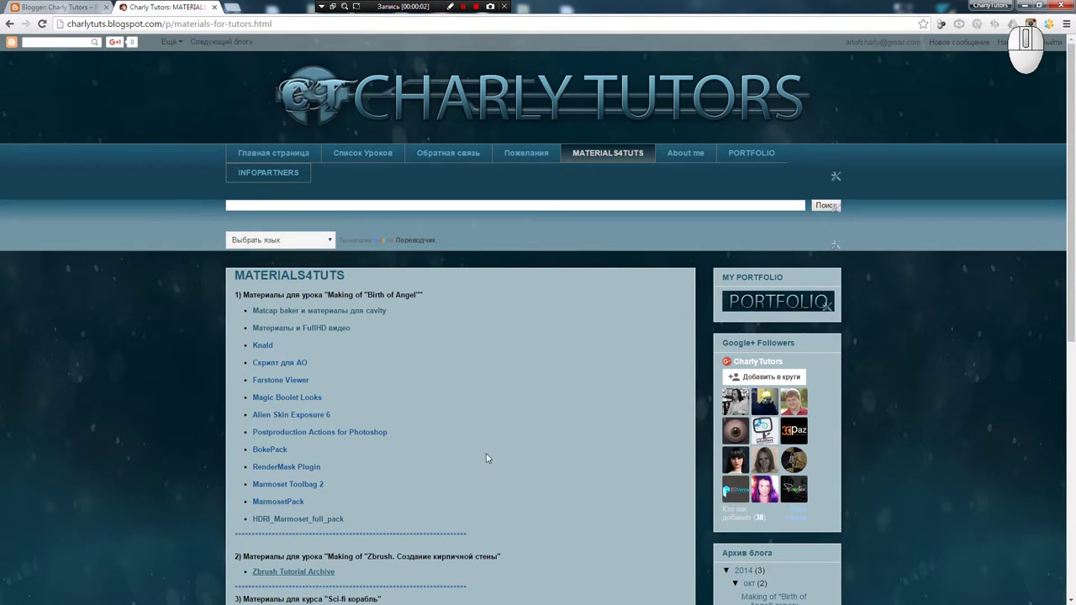
- Look through the lesson materials page down to the link for the basic Ornatrix Plugin for 3ds Max course
left_click(483, 382)
scroll(578, 310, "down", 6)
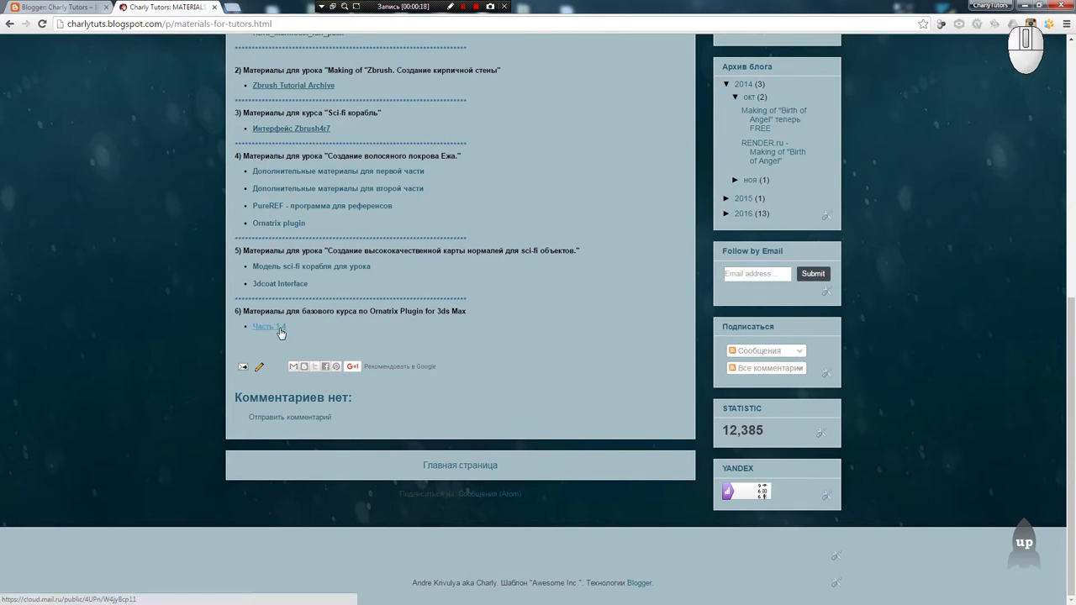
scroll(606, 390, "up", 6)
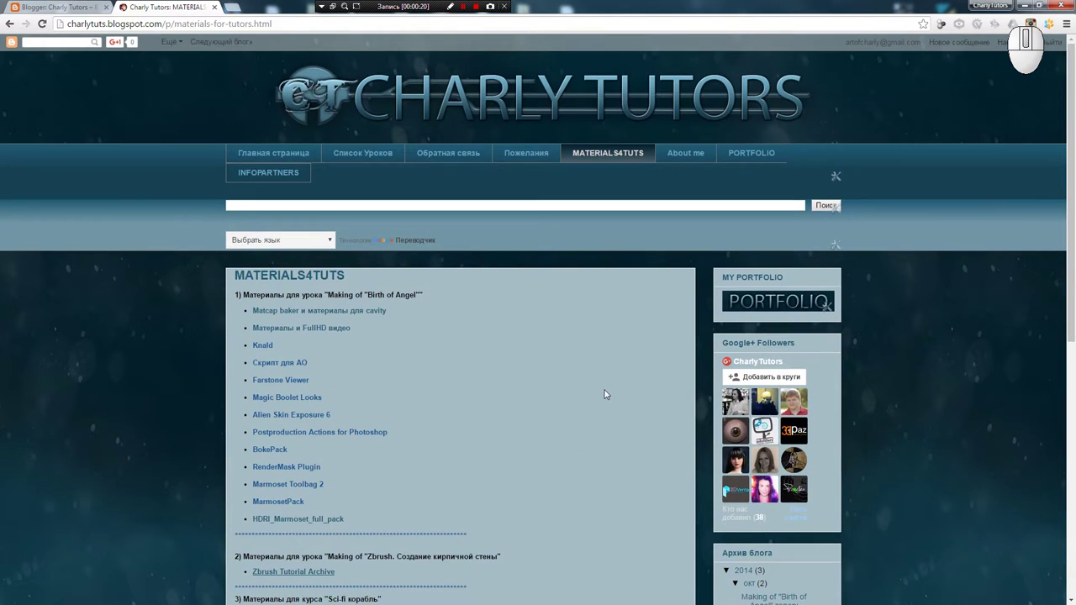
left_click(601, 397)
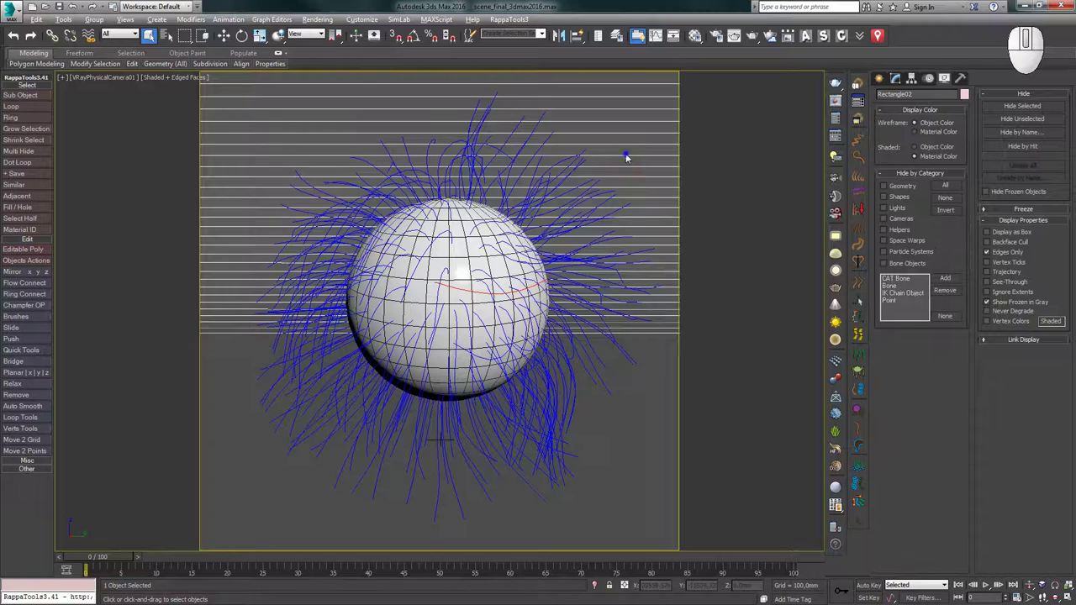
- Hide the selected background Rectangle02 and hide the Lights and Cameras categories
right_click(622, 150)
left_click(640, 164)
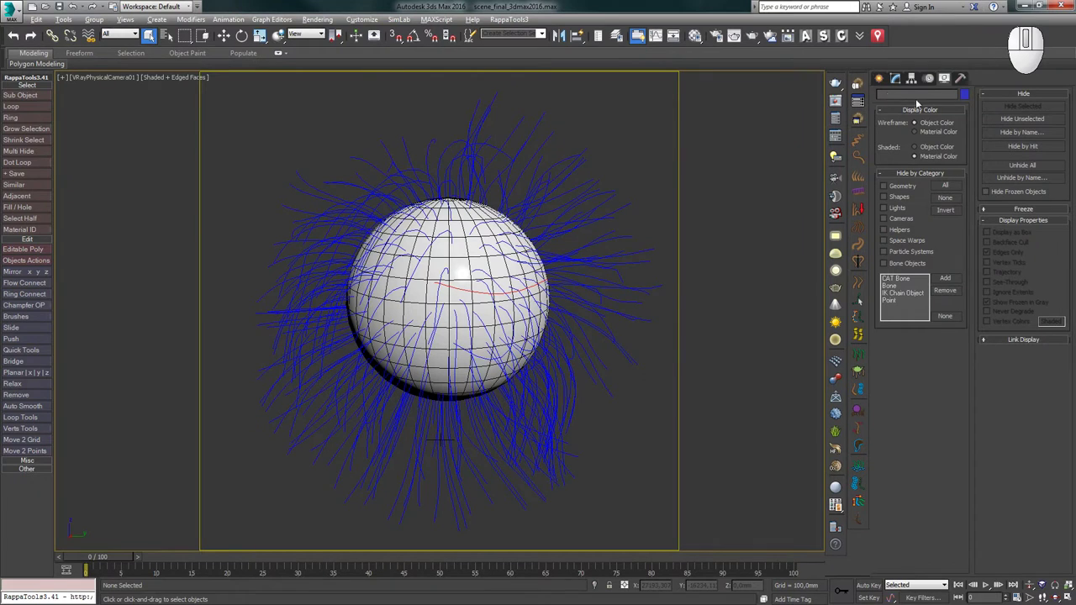
left_click(913, 210)
- Turn off the safe frame and switch the camera viewport to a Perspective view framing the whole hair ball
key("shift+f")
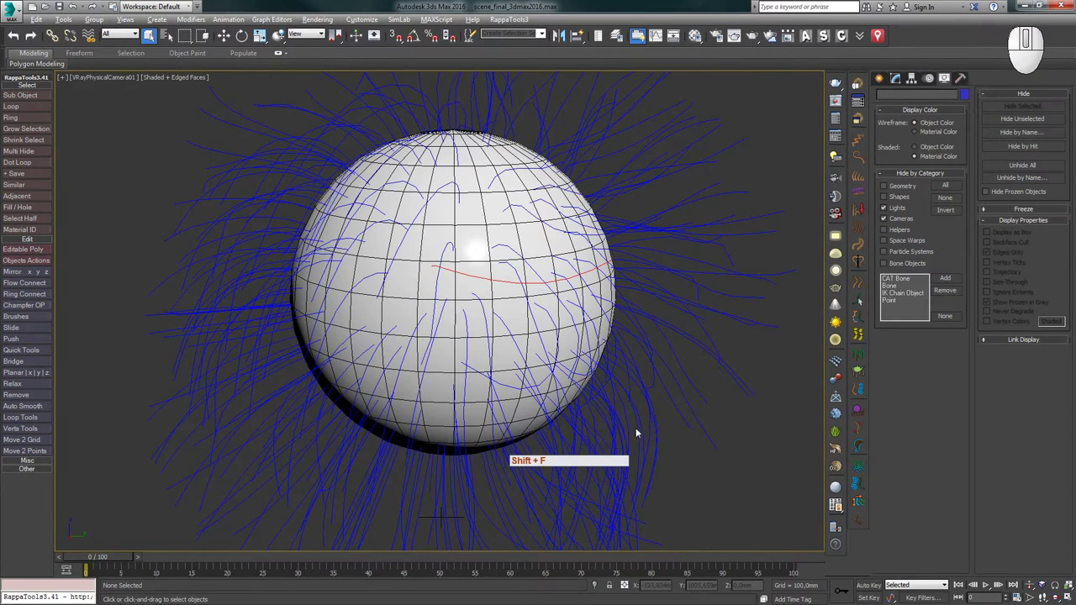
middle_click_drag(607, 378, 583, 361, "ctrl+alt")
key("ctrl+z")
key("ctrl+z")
key("p")
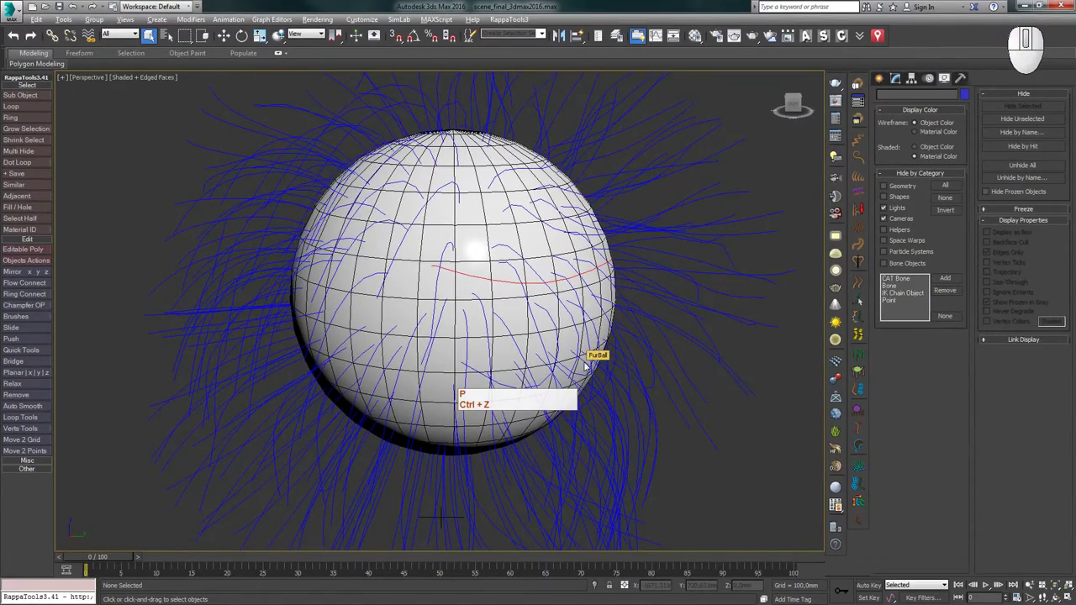
scroll(585, 367, "down", 4)
scroll(585, 367, "up", 2)
middle_click_drag(585, 366, 514, 325)
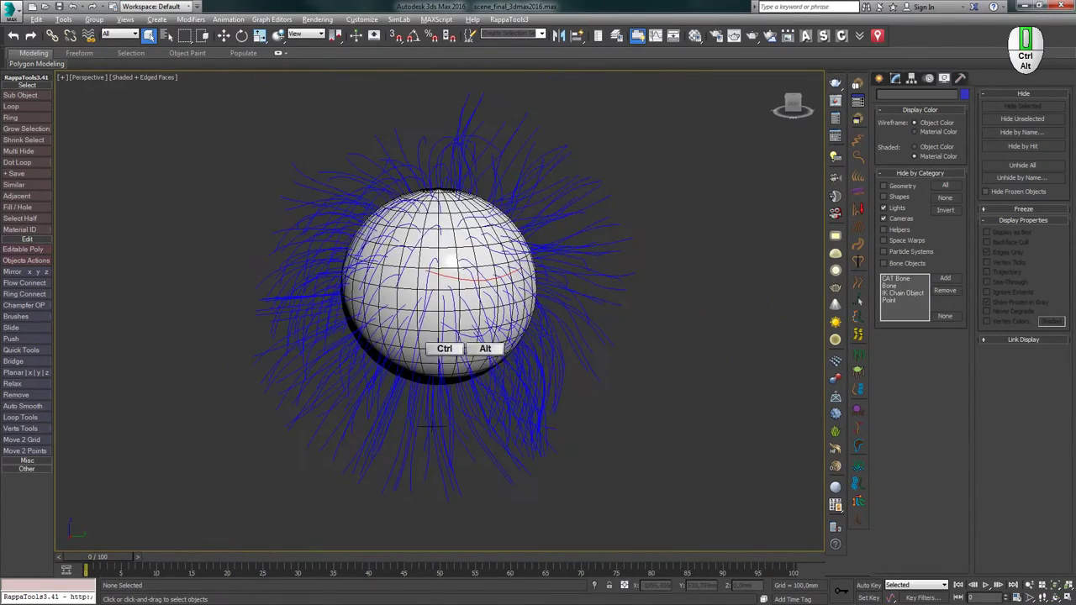
- Select the FurBall and enable the Ox Hair from Guides modifier in its stack
left_click(514, 328)
left_click(895, 78)
left_click(938, 142)
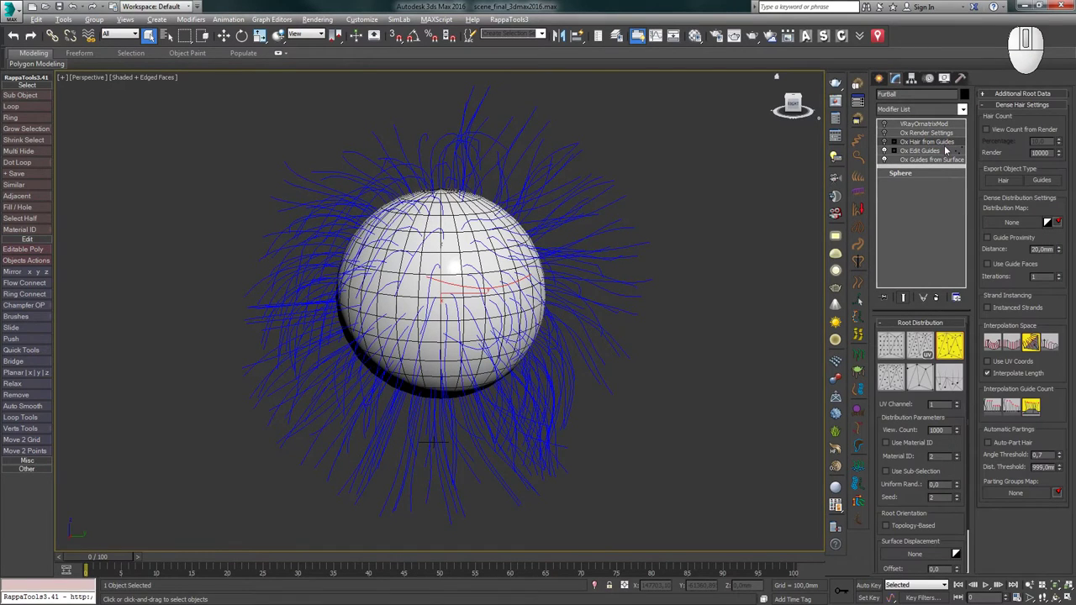
left_click(883, 142)
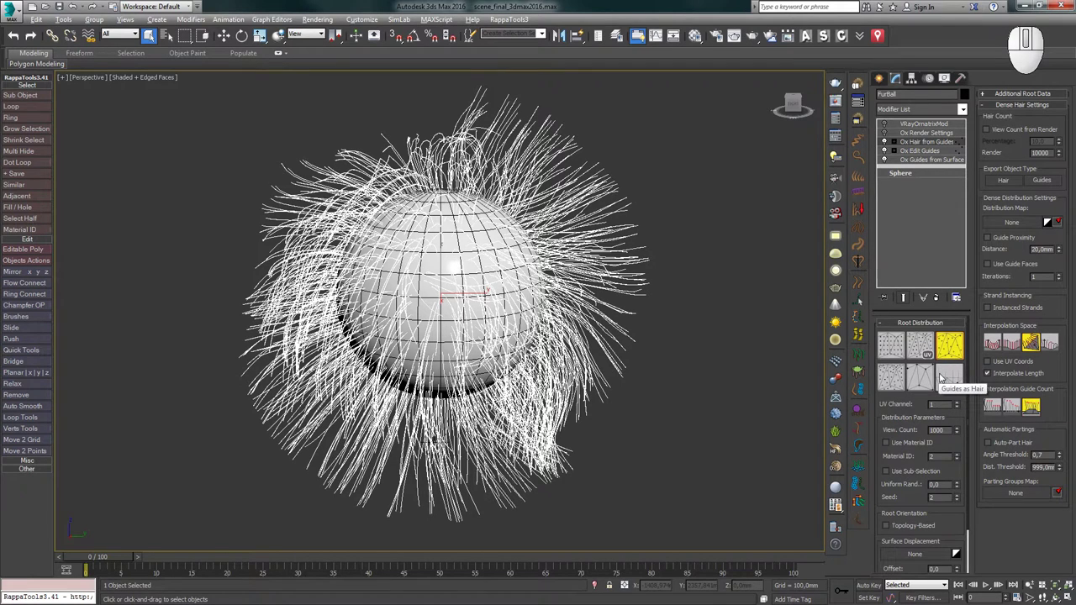
- Set the root distribution to the regular grid pattern and try Uniform Rand. values up to 1,22
left_click(890, 354)
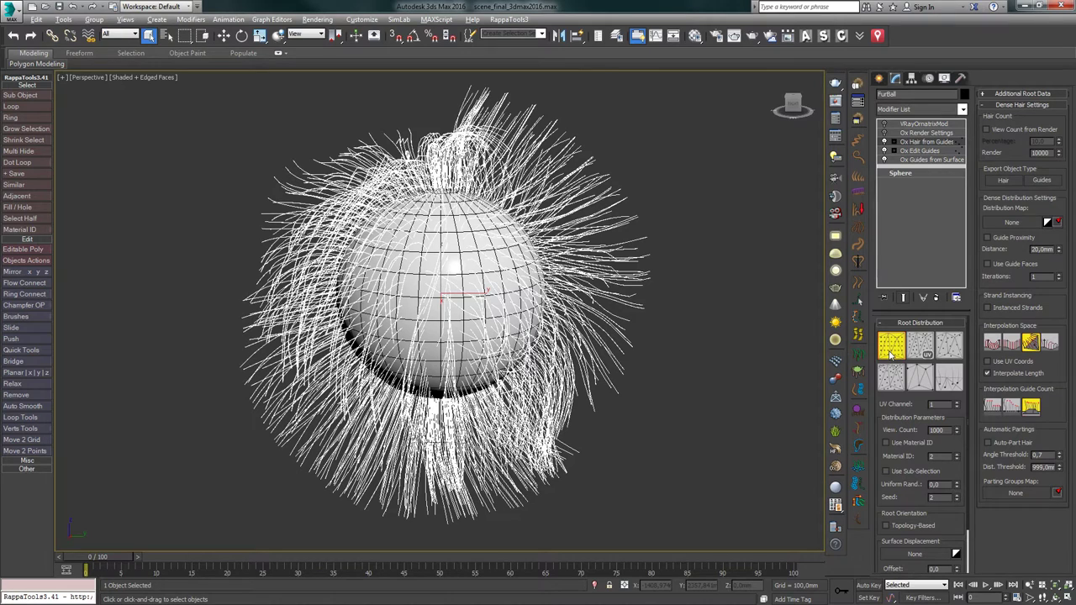
left_click(891, 353)
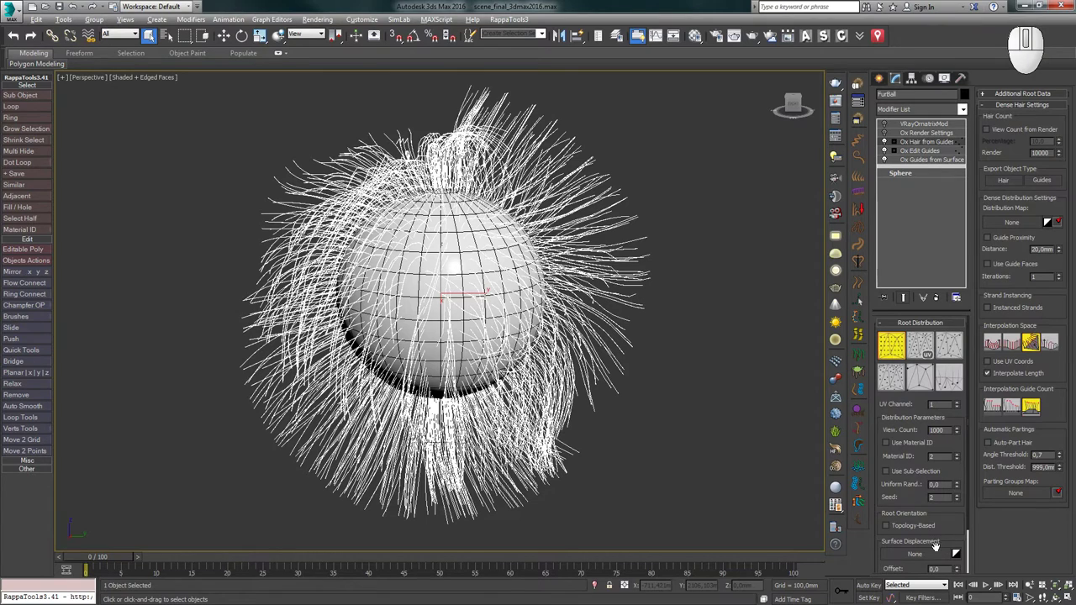
left_click_drag(909, 499, 914, 466)
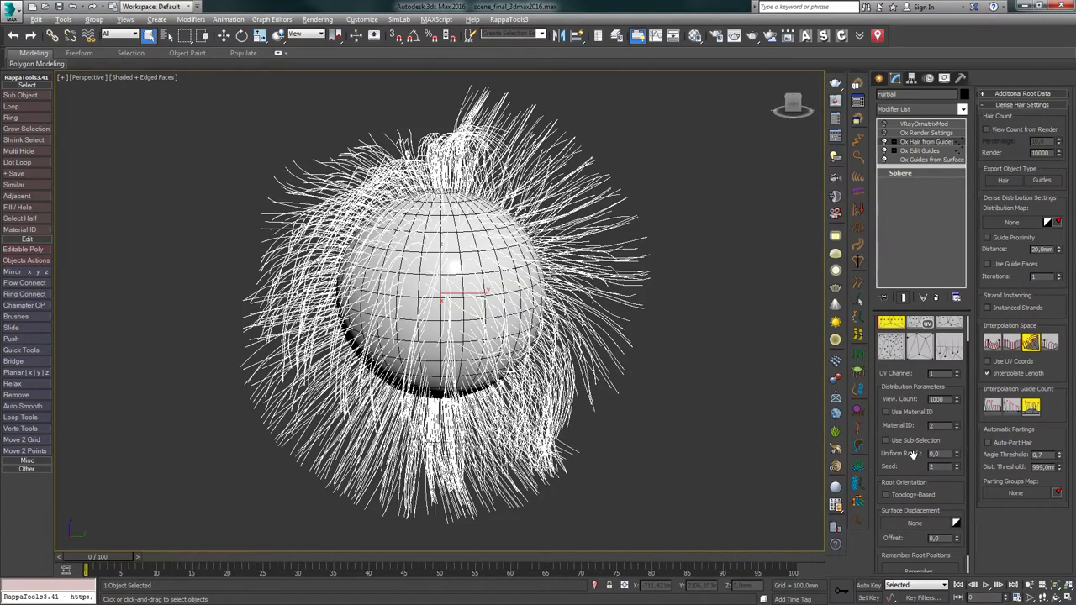
left_click_drag(958, 454, 955, 380)
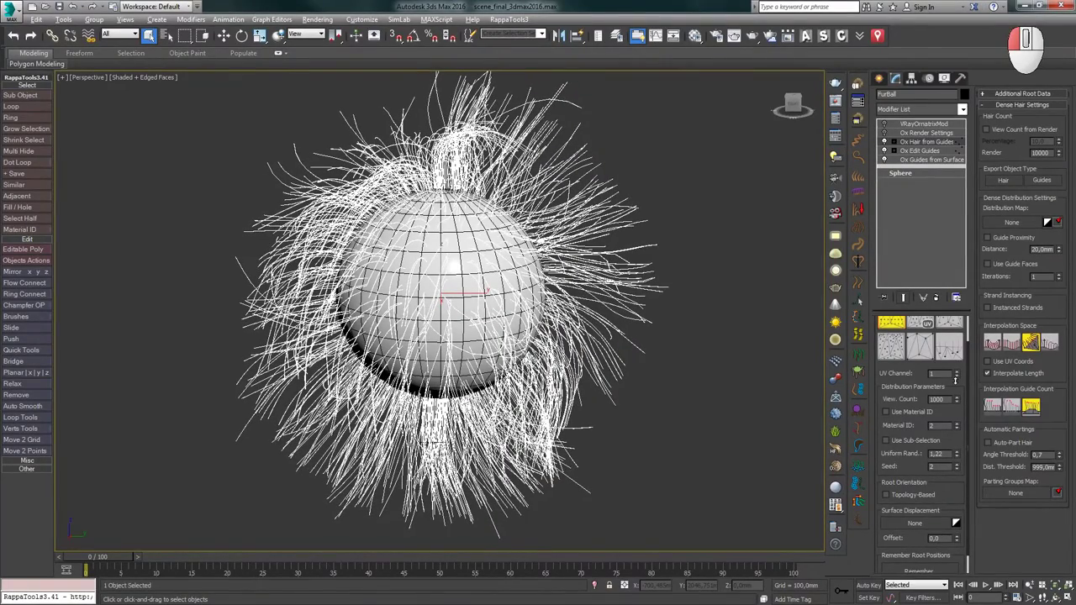
left_click_drag(955, 380, 940, 453)
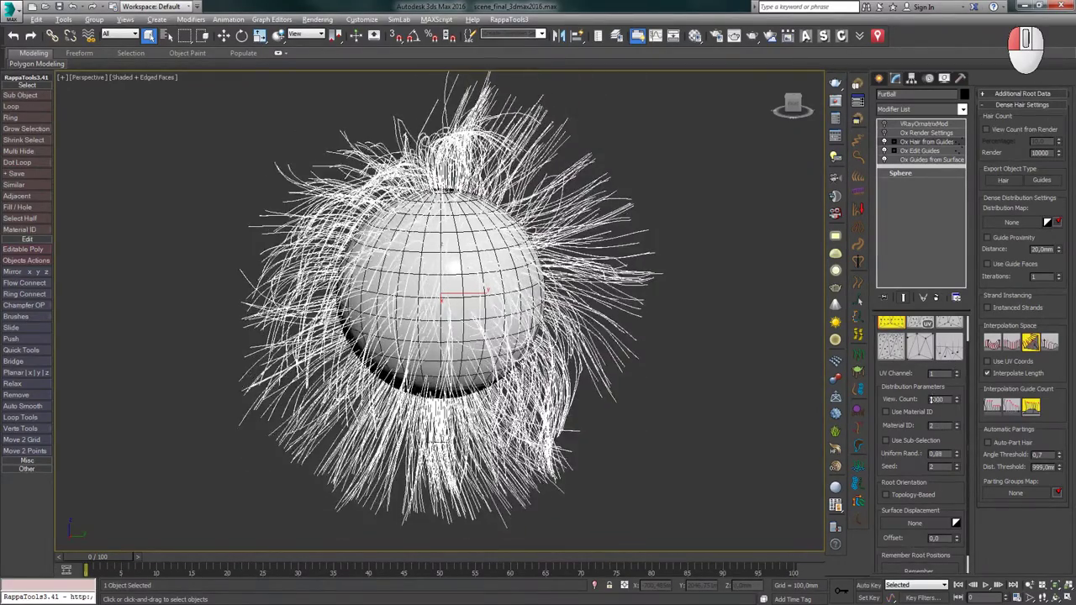
- Switch the root distribution to the UV-based type and add an Unwrap UVW modifier above the base Sphere
scroll(920, 353, "up", 1)
left_click(922, 351)
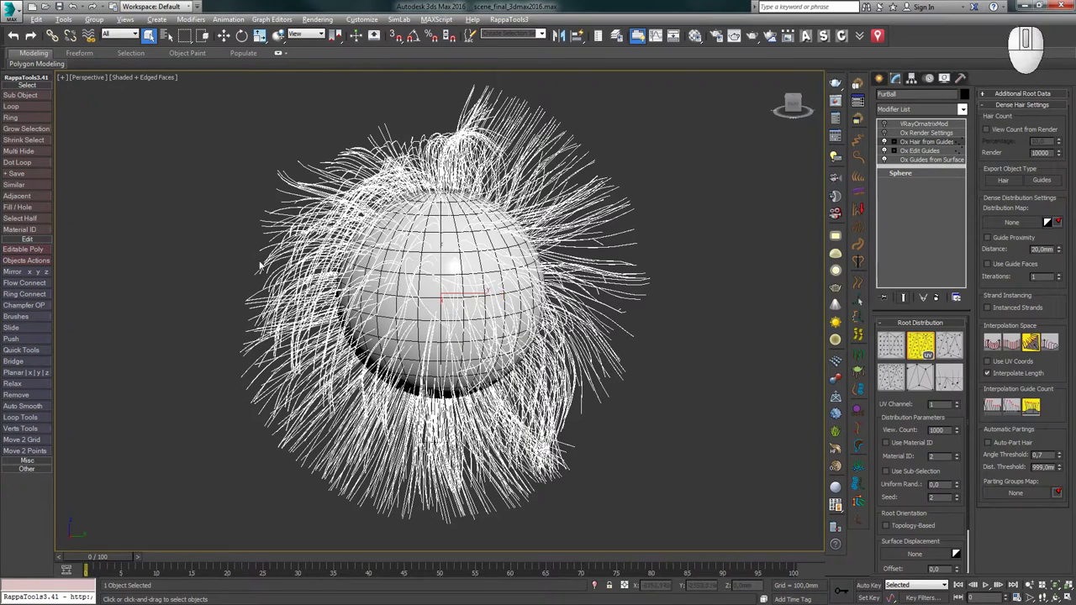
left_click(906, 174)
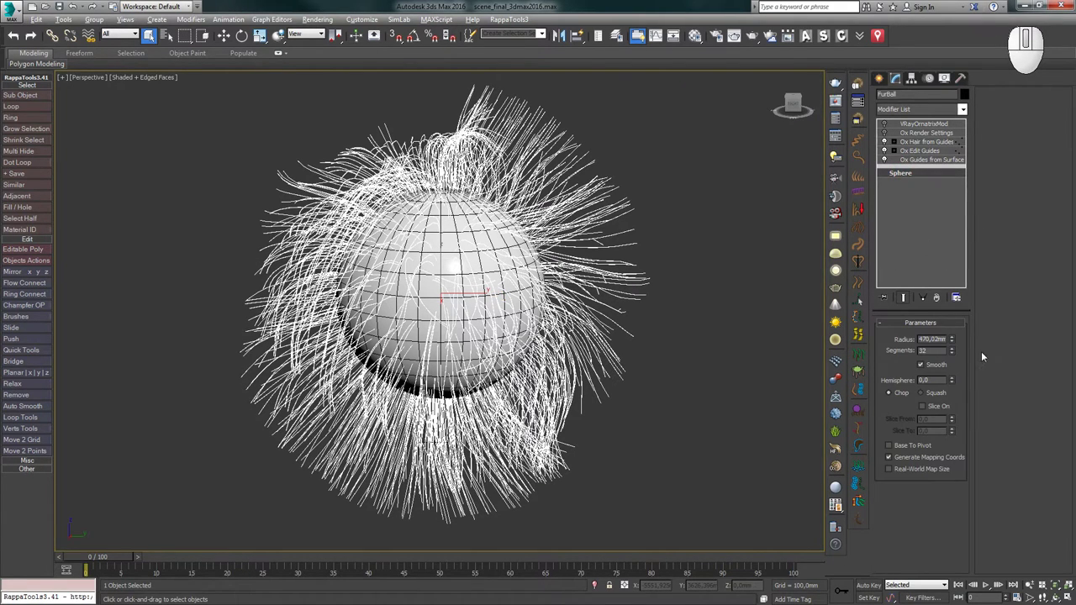
left_click(956, 298)
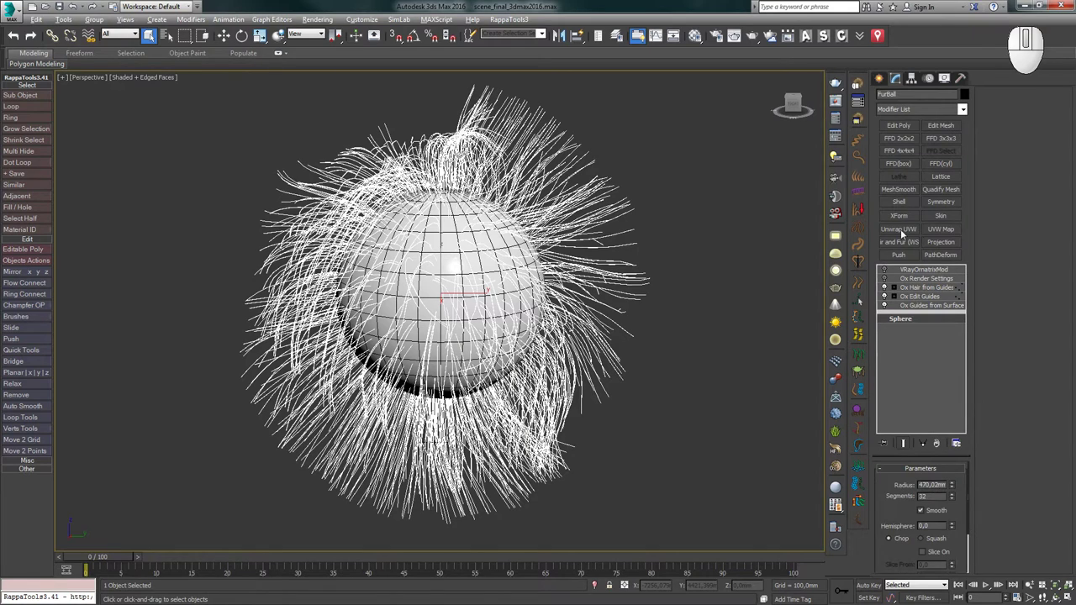
left_click(898, 229)
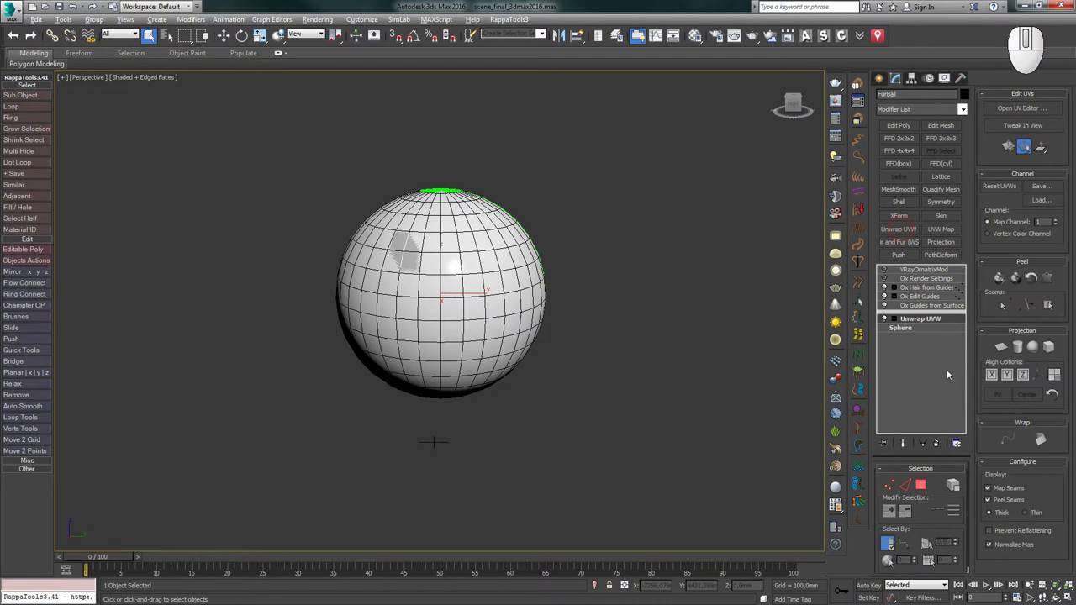
- Open the UV editor in polygon mode and select several different patches of the sphere's UV layout
left_click(1022, 109)
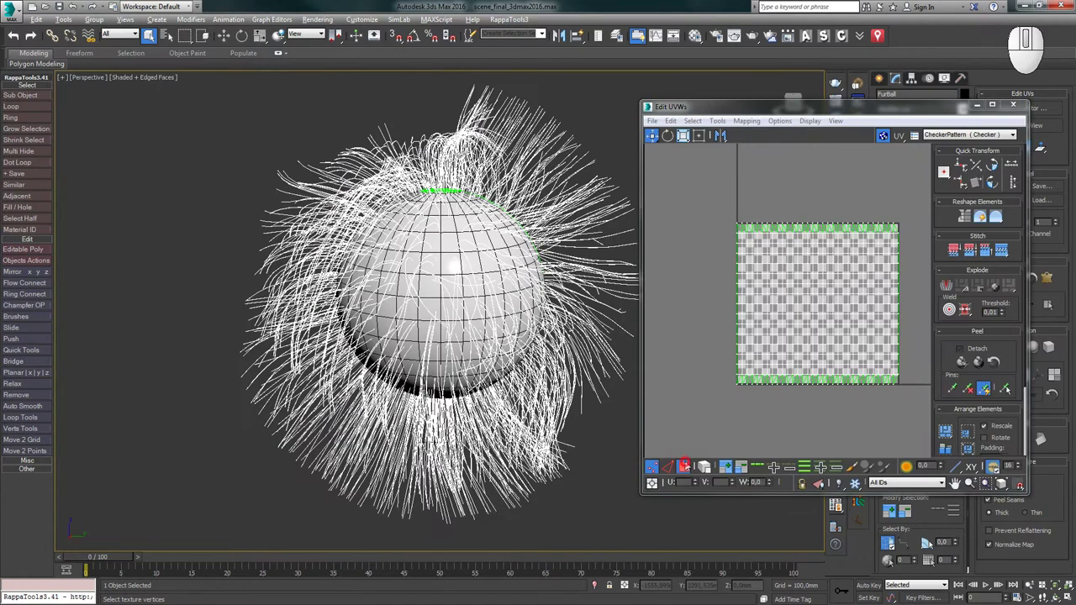
left_click(684, 467)
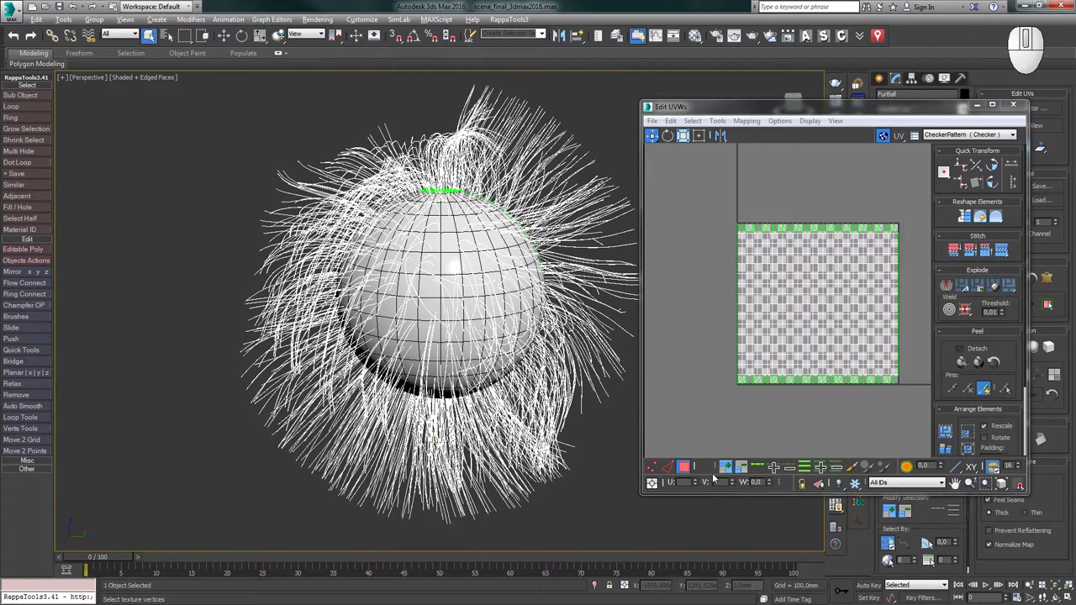
left_click(736, 292)
left_click_drag(714, 272, 774, 328)
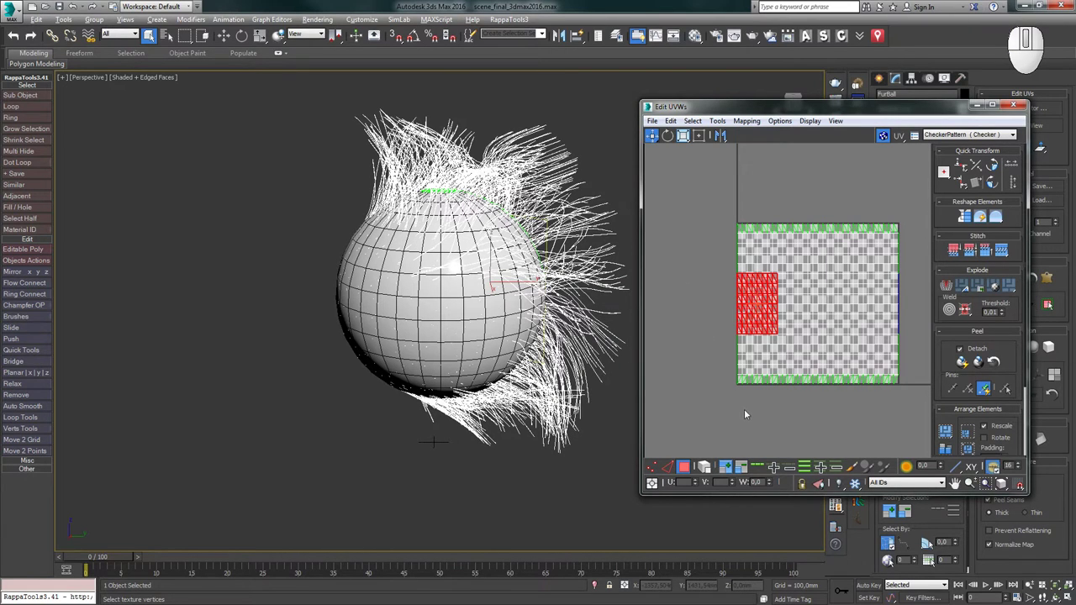
left_click_drag(726, 348, 748, 357)
left_click_drag(725, 258, 748, 270)
left_click_drag(822, 206, 842, 262)
left_click_drag(838, 394, 860, 345)
left_click_drag(906, 284, 871, 320)
left_click(814, 294)
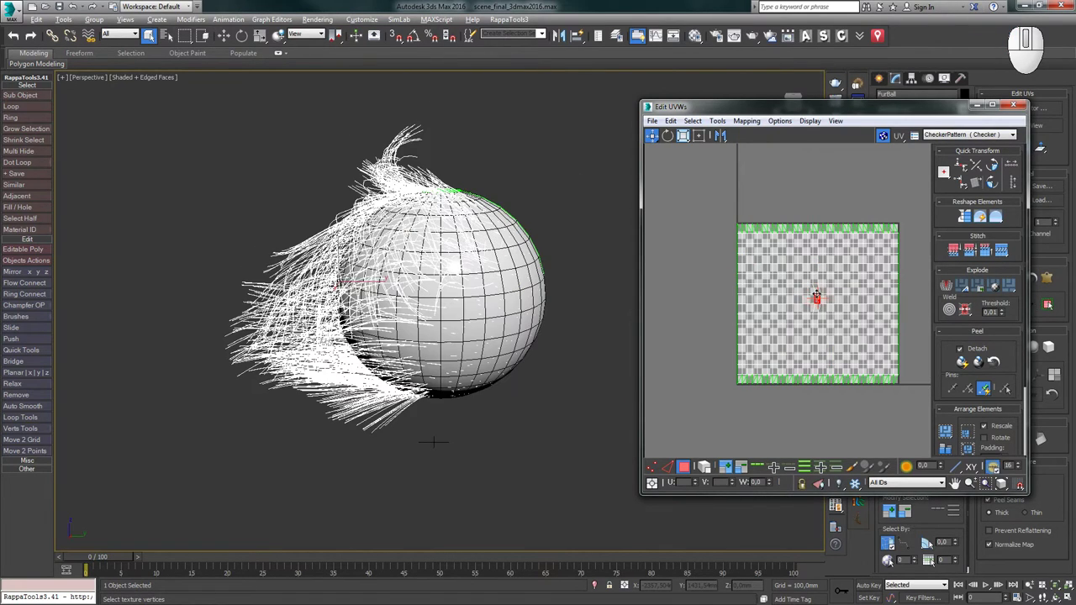
- Switch the root distribution to the triangle-patterned type and step through several Seed values
left_click(948, 491)
scroll(948, 492, "down", 1)
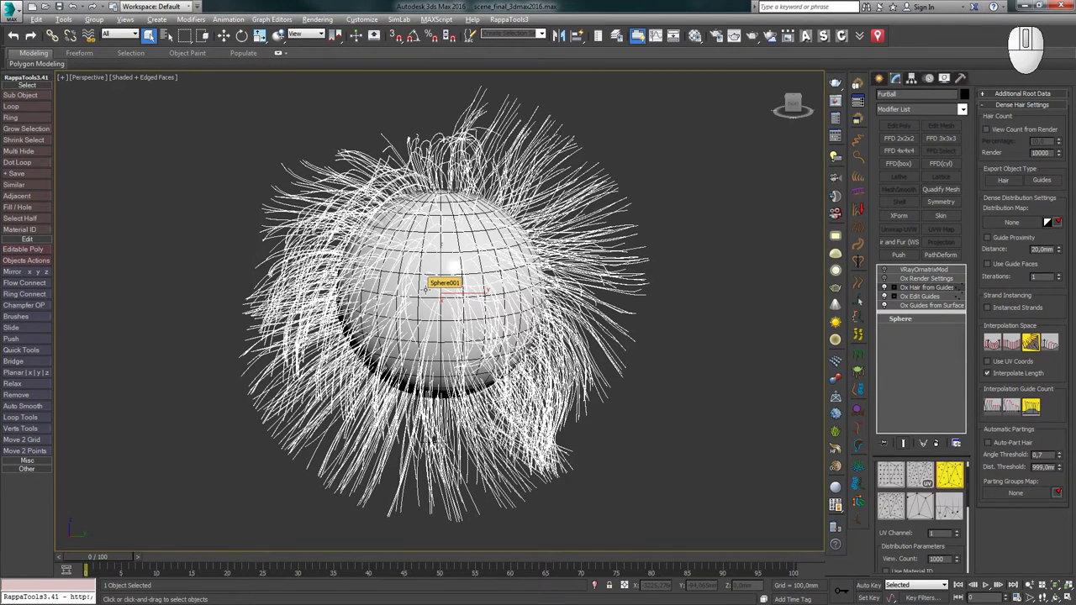
scroll(943, 533, "down", 5)
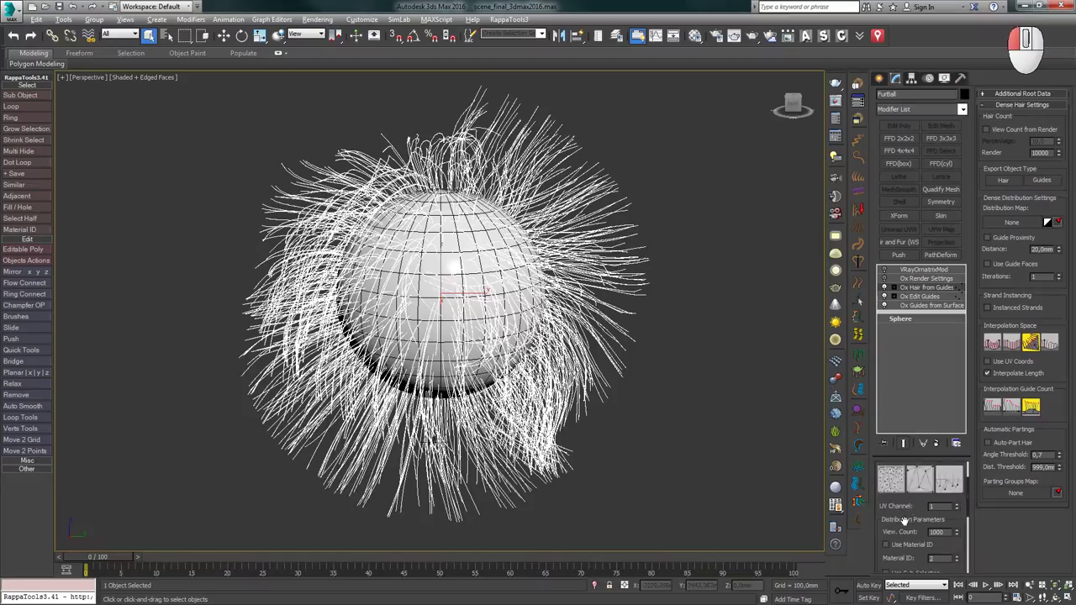
left_click_drag(957, 543, 961, 560)
left_click(957, 543)
left_click(957, 543)
left_click(957, 543)
left_click(957, 543)
left_click(956, 543)
left_click(957, 543)
left_click(957, 543)
left_click(956, 543)
left_click(956, 543)
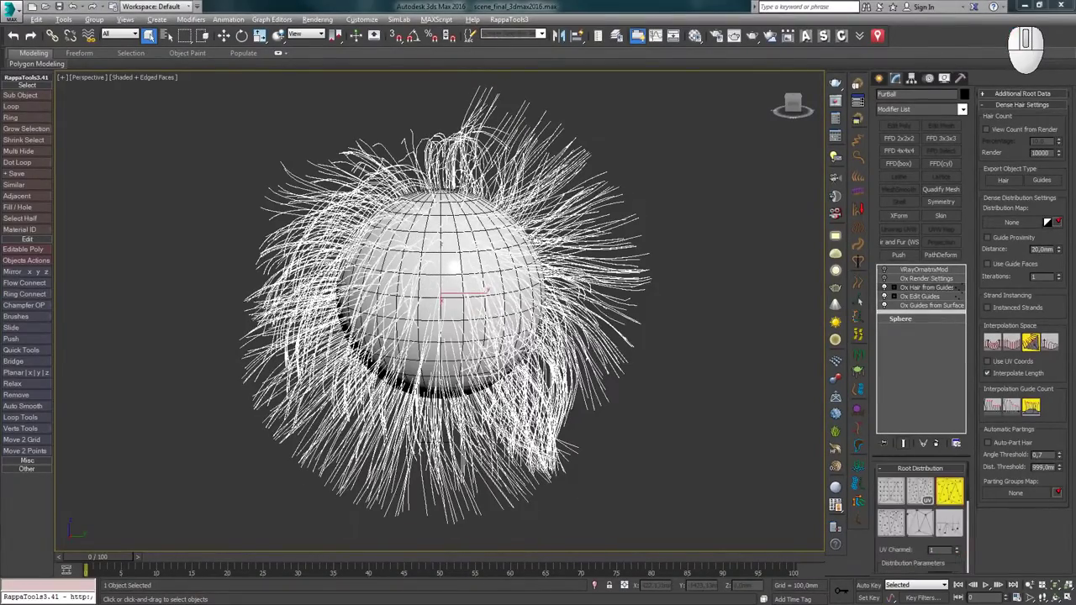
- Switch the root distribution to the non-UV random dot pattern and add an Edit Poly modifier above the base Sphere
left_click(891, 523)
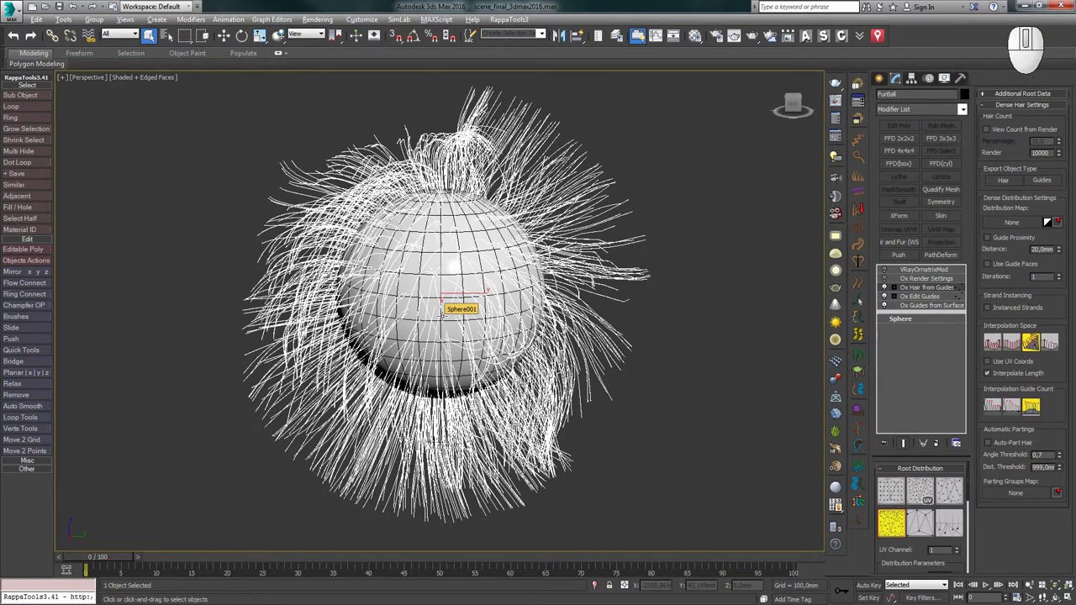
left_click(900, 319)
left_click(896, 129)
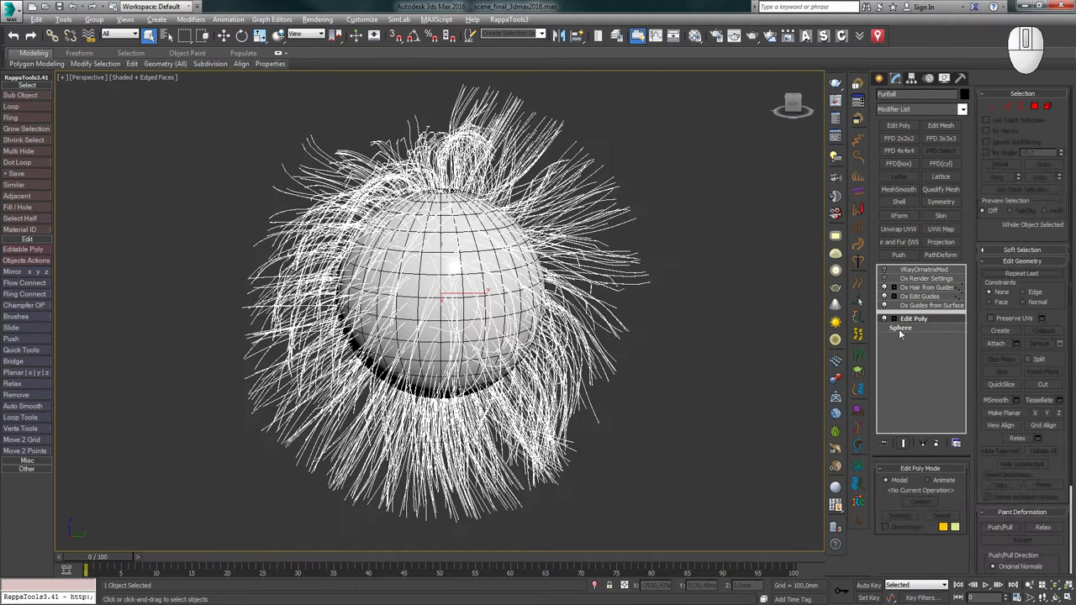
- With the end result hidden, remove three adjoining horizontal edges on the front of the sphere, plus two more nearby edges
key("2")
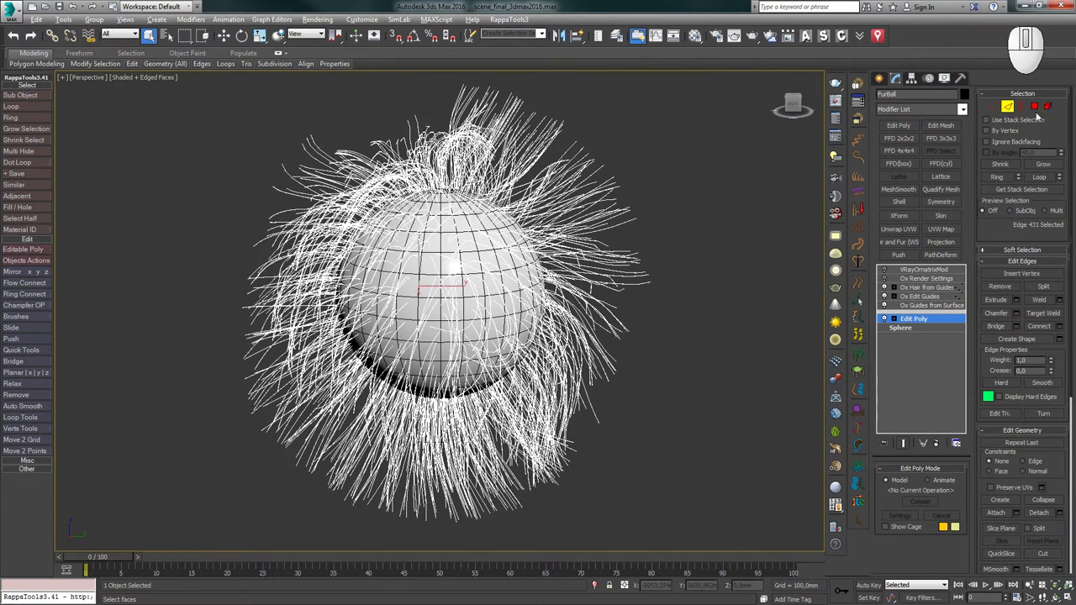
left_click(1034, 107)
left_click(903, 443)
mouse_move(267, 207)
middle_mouse_down("ctrl+alt")
mouse_move(269, 168)
mouse_move(269, 189)
middle_mouse_up("ctrl+alt")
key("2")
left_click(539, 322)
left_click(516, 320, "ctrl")
left_click(589, 320, "ctrl")
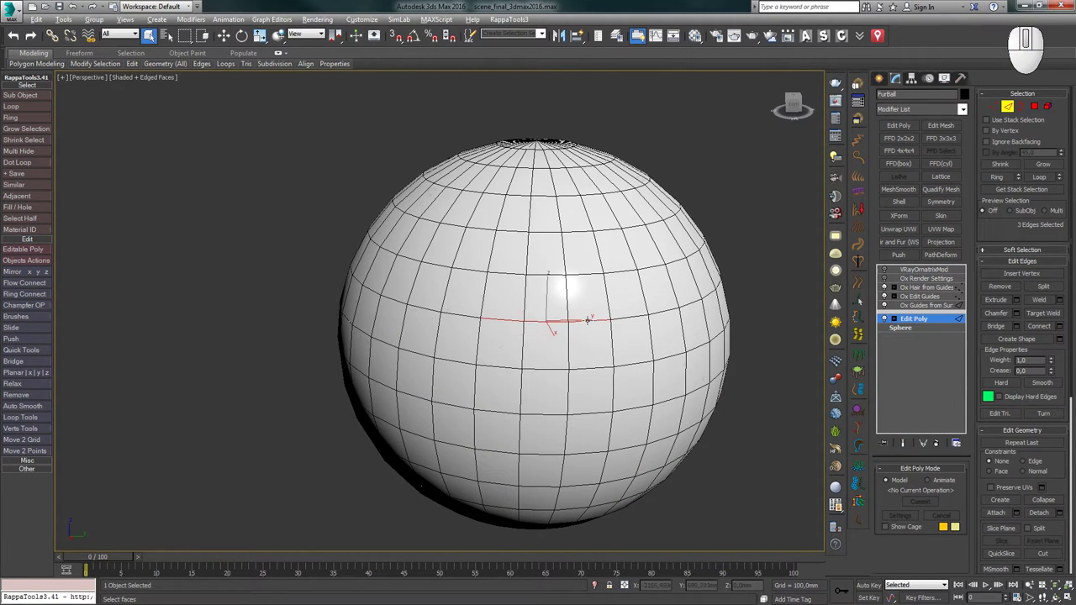
key("BackSpace")
middle_click_drag(586, 320, 546, 314)
left_click(478, 327)
left_click(520, 320, "ctrl")
key("BackSpace")
- Select the polygons surrounding the enlarged faces on the front of the sphere in the Edit Poly modifier
middle_click_drag(564, 236, 546, 243, "alt")
key("4")
left_click(451, 249)
left_click(478, 246, "ctrl")
left_click(513, 245, "ctrl")
left_click(521, 289, "ctrl")
left_click(531, 341, "ctrl")
mouse_move(532, 342)
left_mouse_down("ctrl")
mouse_move(440, 387)
mouse_move(361, 233)
mouse_move(372, 380)
left_mouse_up("ctrl")
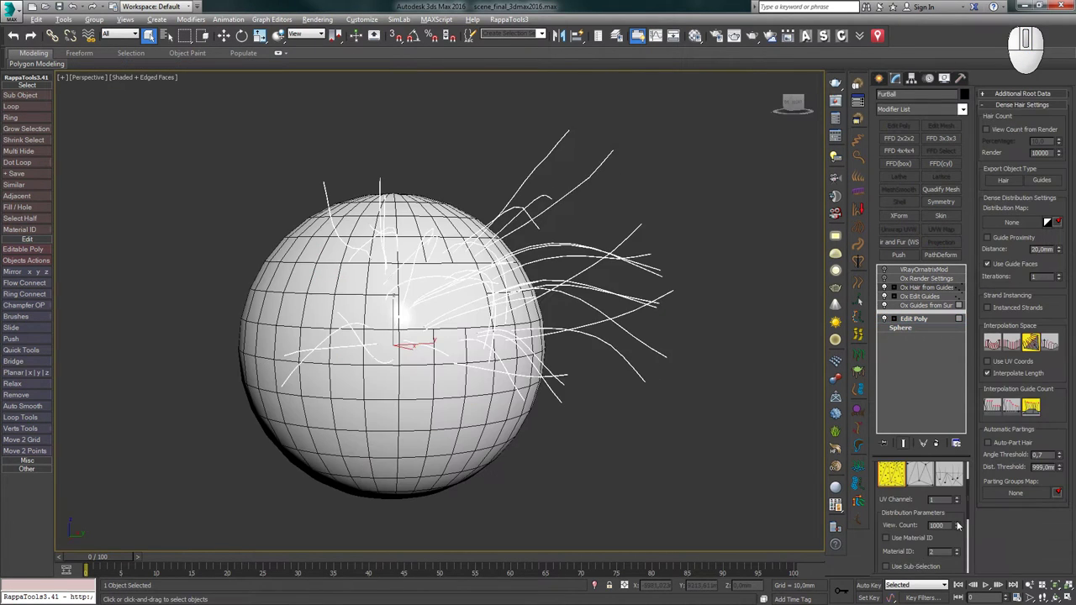
- Raise the hair View. Count to 1420 and inspect the hair growth around the enlarged faces
left_click_drag(958, 525, 957, 504)
middle_click_drag(521, 353, 482, 302, "alt")
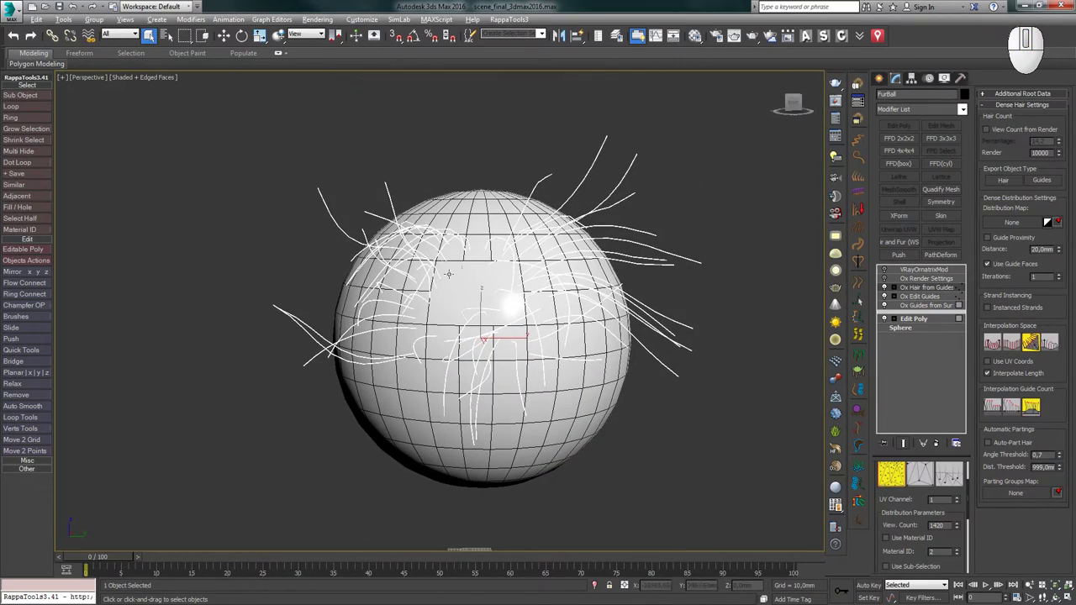
middle_click_drag(448, 268, 434, 287, "alt")
mouse_move(411, 207)
middle_mouse_down("alt")
mouse_move(408, 193)
mouse_move(499, 178)
mouse_move(406, 171)
mouse_move(412, 186)
middle_mouse_up("alt")
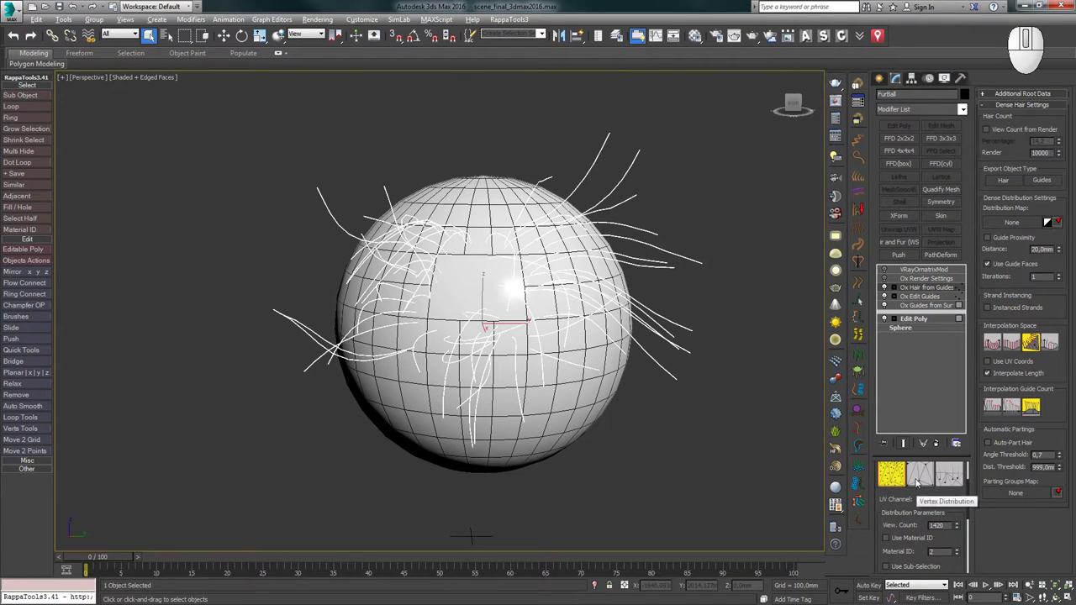
- Set the root distribution to Vertex Distribution and delete the Edit Poly modifier from the stack
left_click(920, 474)
middle_click_drag(570, 353, 590, 358, "alt")
left_click(913, 319)
left_click(936, 443)
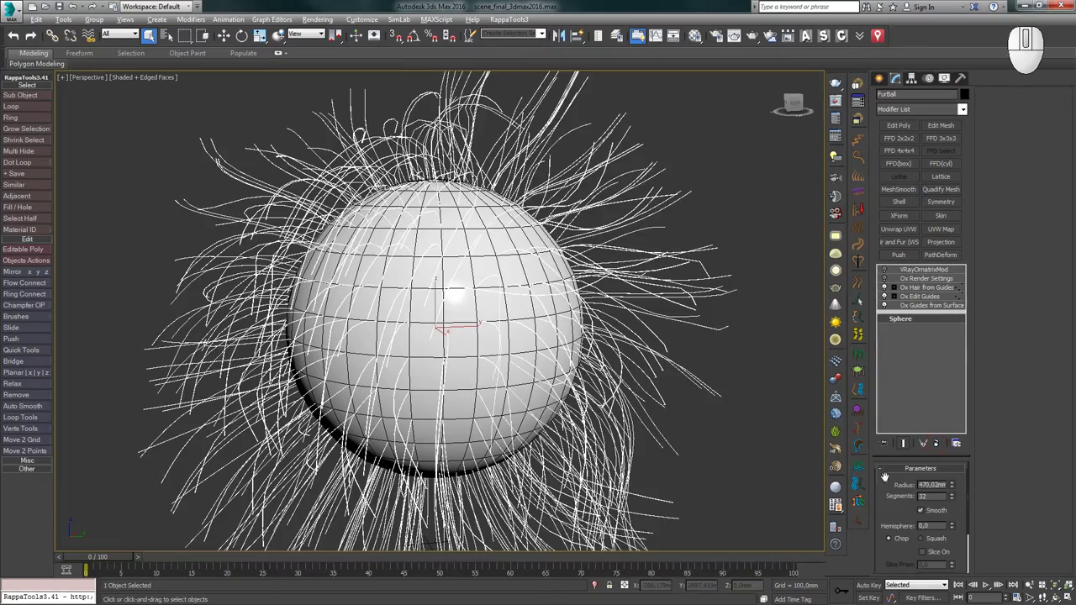
- Return to the Ox Hair from Guides settings, inspect the vertex-based hair and raise the View. Count
left_click(921, 288)
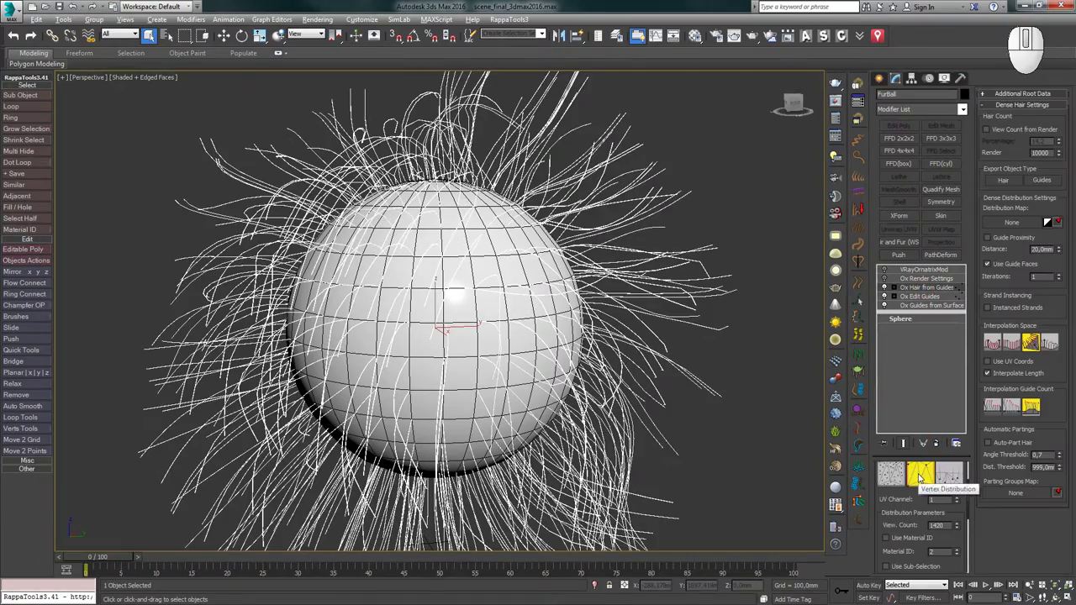
middle_click_drag(412, 262, 450, 344, "alt")
scroll(476, 324, "down", 3)
scroll(479, 355, "up", 3)
left_click_drag(957, 528, 952, 501)
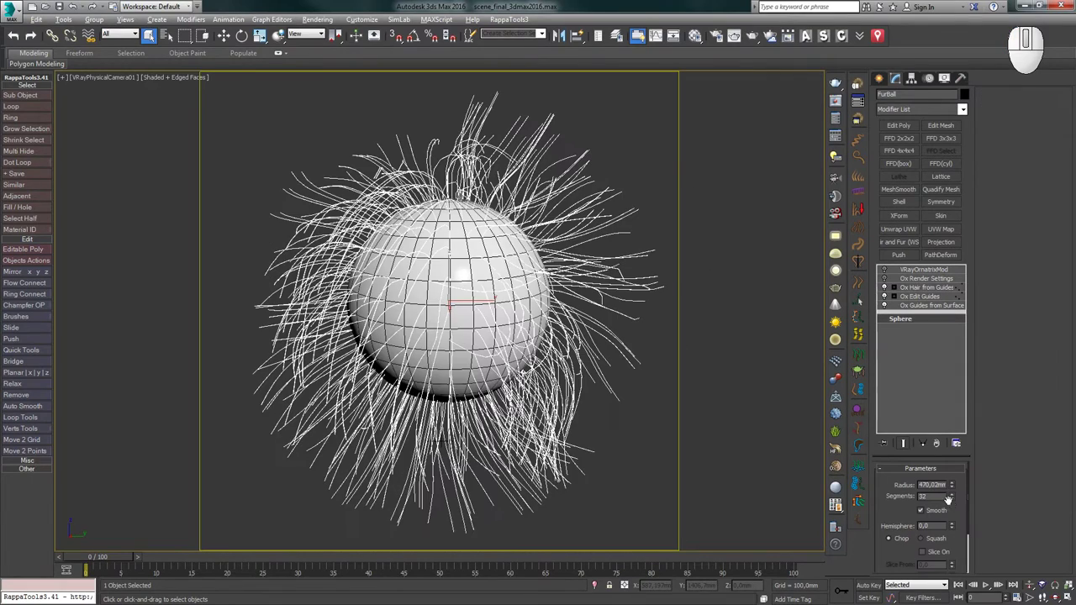
- Switch the viewport from the camera to the Perspective view and hide the safe frame
right_click(954, 499)
key("shift+f")
middle_click_drag(440, 315, 497, 335, "alt")
key("ctrl+z")
key("p")
scroll(451, 304, "down", 3)
- Vary the sphere's Segments to test how the vertex-based hair follows the mesh density
left_click(952, 478)
left_click(952, 477)
left_click(952, 477)
left_click(952, 477)
left_click(953, 477)
middle_click_drag(608, 343, 588, 277, "alt")
left_click_drag(951, 480, 950, 467)
- Set the sphere's Segments to 32
double_click(923, 477)
type("32")
key("Return")
- Set the root distribution of the Ox Hair from Guides modifier to Guides as Hair and inspect the fur ball
left_click(929, 292)
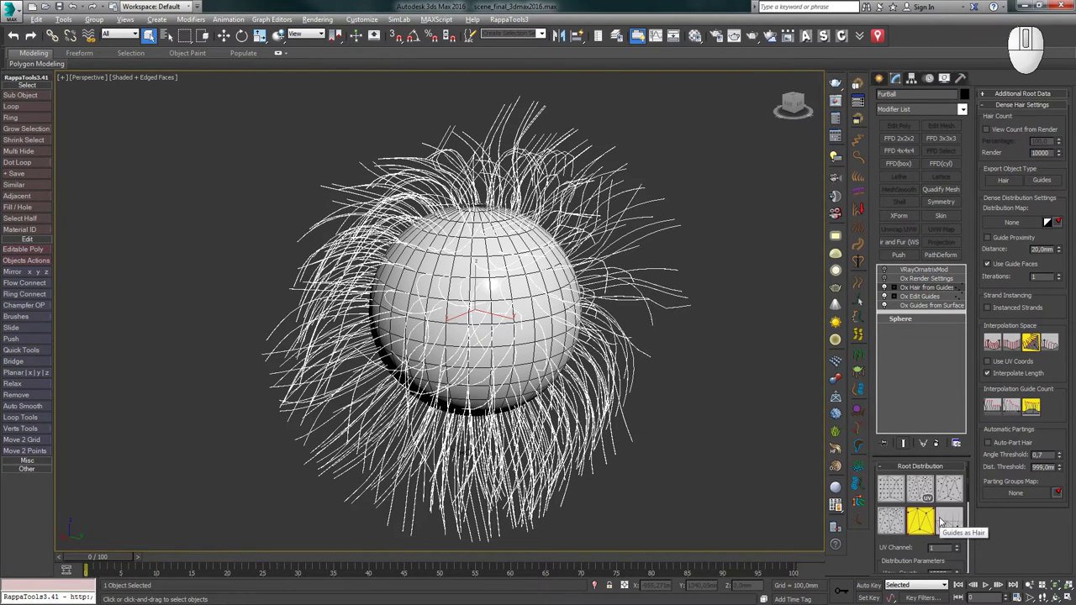
left_click(950, 521)
middle_click_drag(544, 283, 516, 281, "alt")
- Lower the Root Count in the Ox Guides from Surface modifier and return to the Ox Hair from Guides distribution settings
left_click(933, 307)
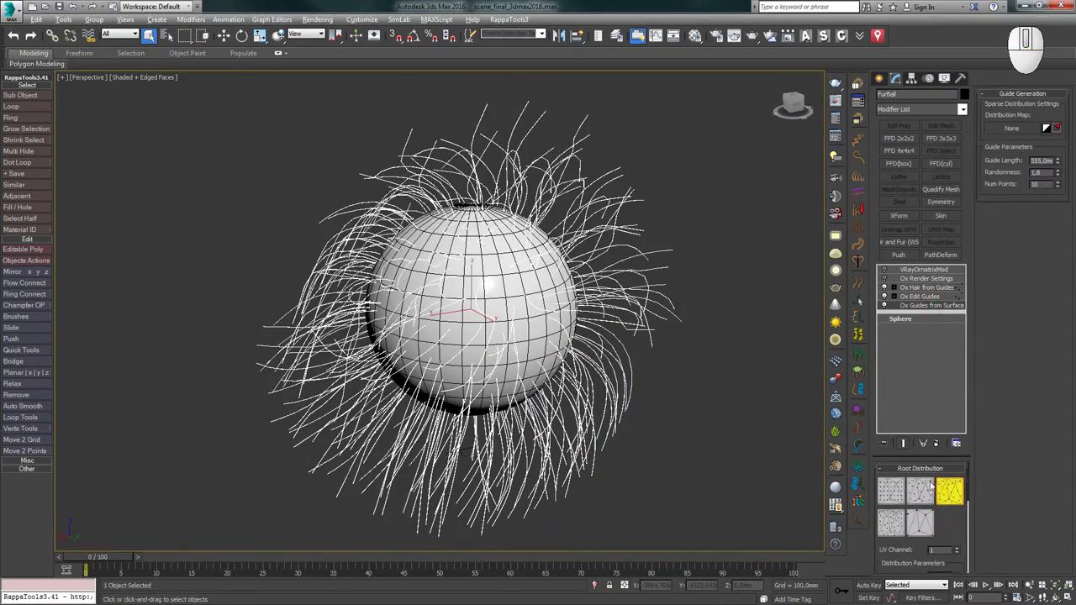
middle_click_drag(421, 304, 483, 289, "alt")
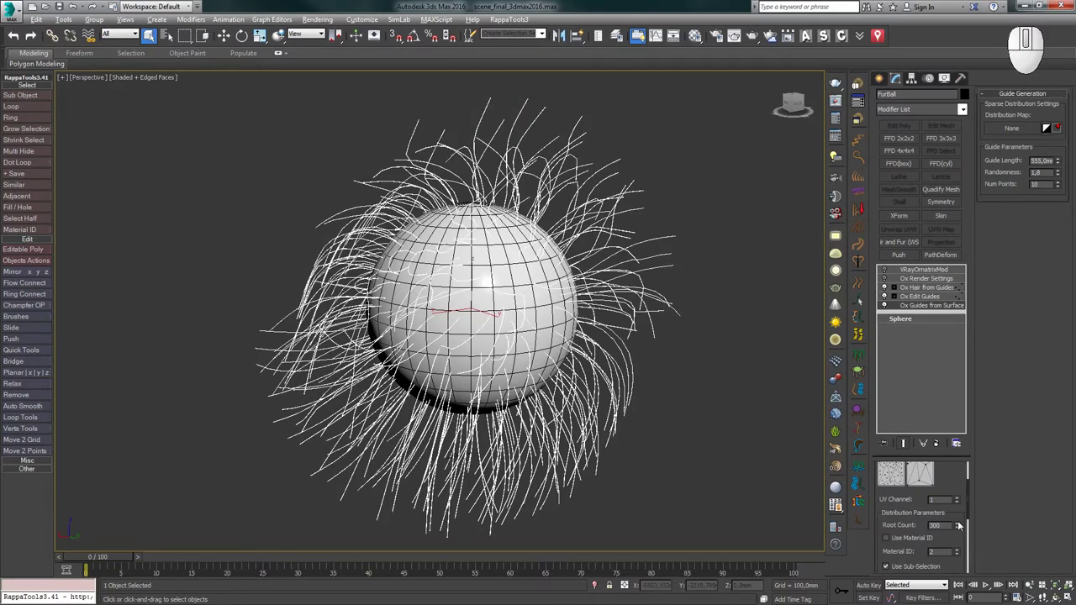
left_click_drag(958, 525, 961, 552)
left_click(927, 287)
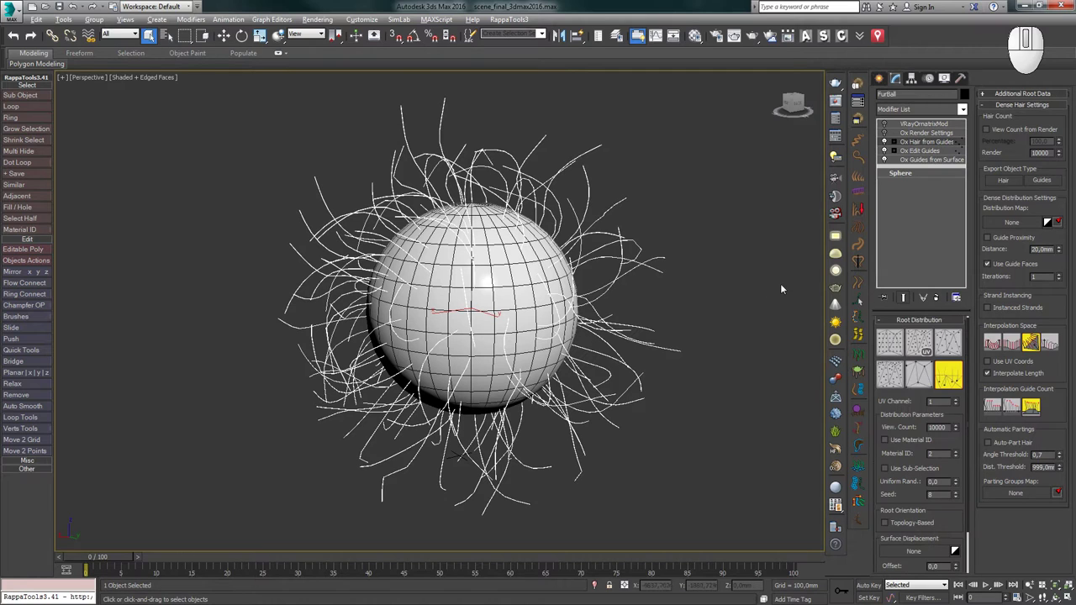
left_click_drag(909, 411, 887, 418)
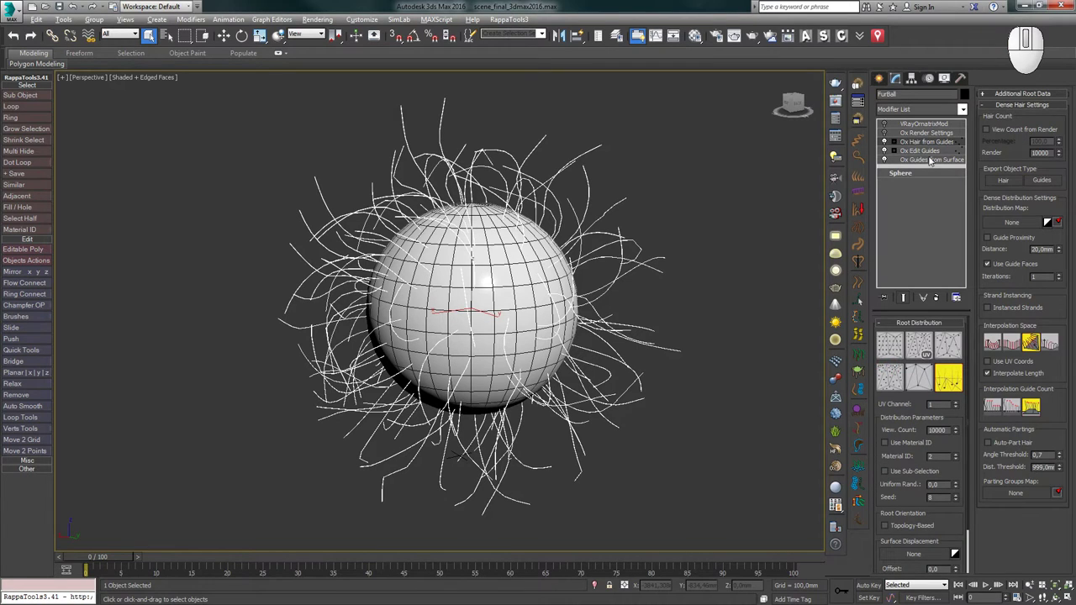
- Review the root distribution parameters of the Ox Guides from Surface modifier
left_click(931, 160)
left_click_drag(931, 397, 907, 301)
left_click_drag(901, 355, 920, 435)
- Expand the Additional Root Data settings of the Ox Hair from Guides modifier
left_click(920, 142)
left_click(1039, 94)
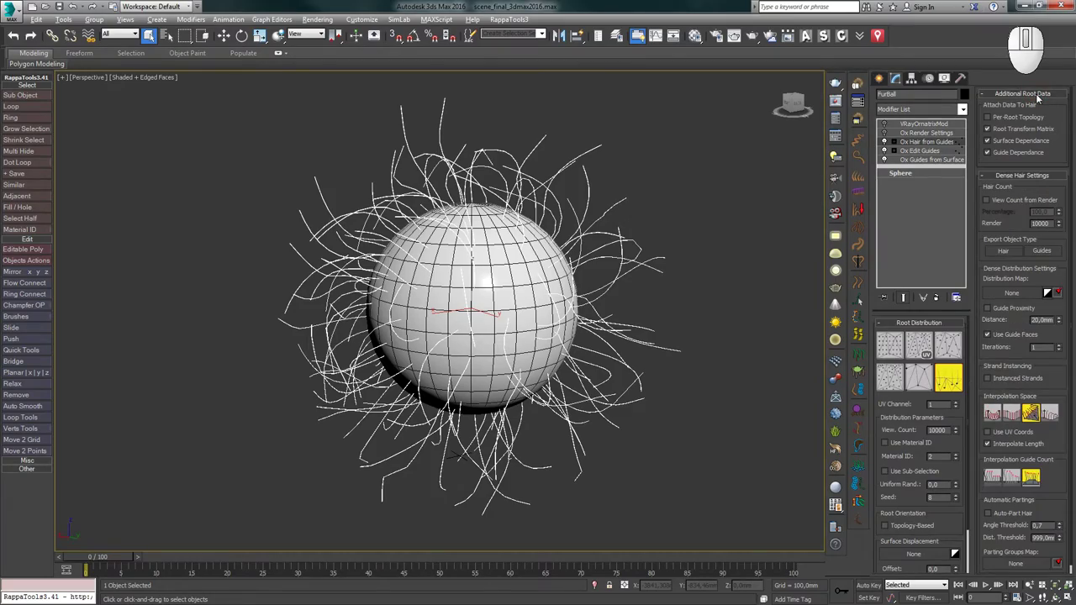